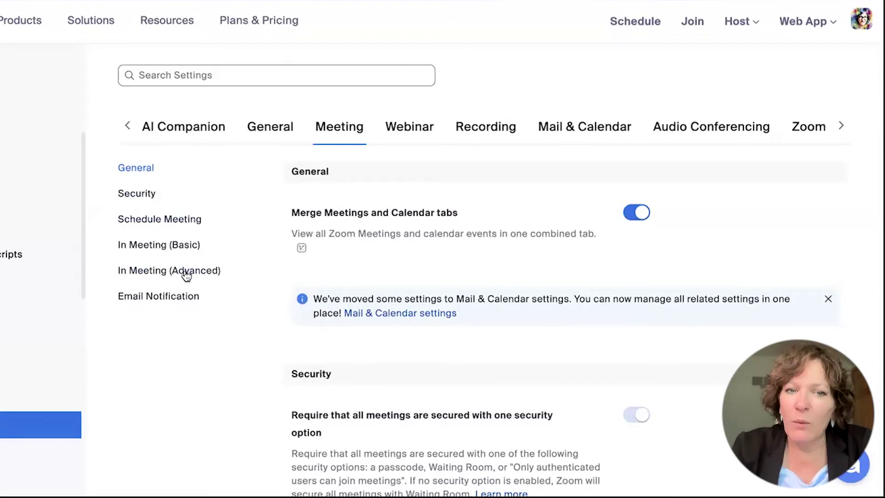
Step: Find the Meeting-HD Video Quality setting under the advanced in-meeting options and review its Standard HD and Full HD choices
click(216, 271)
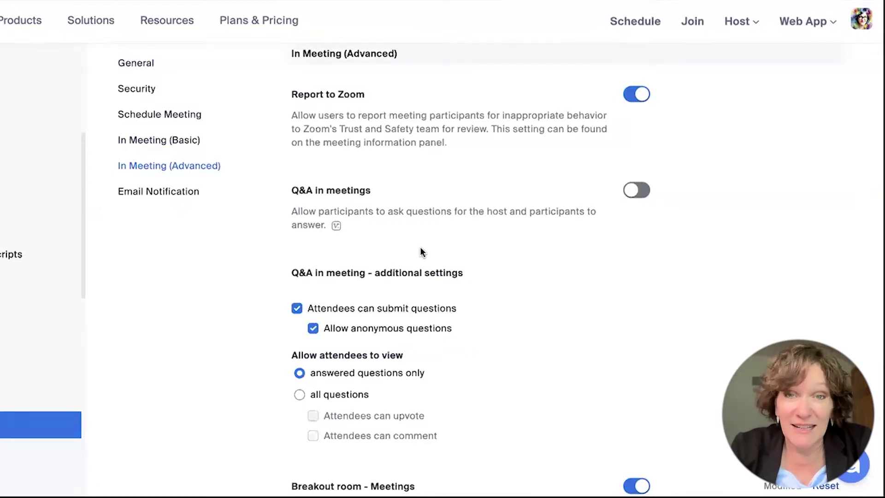
scroll(420, 249, down, 10)
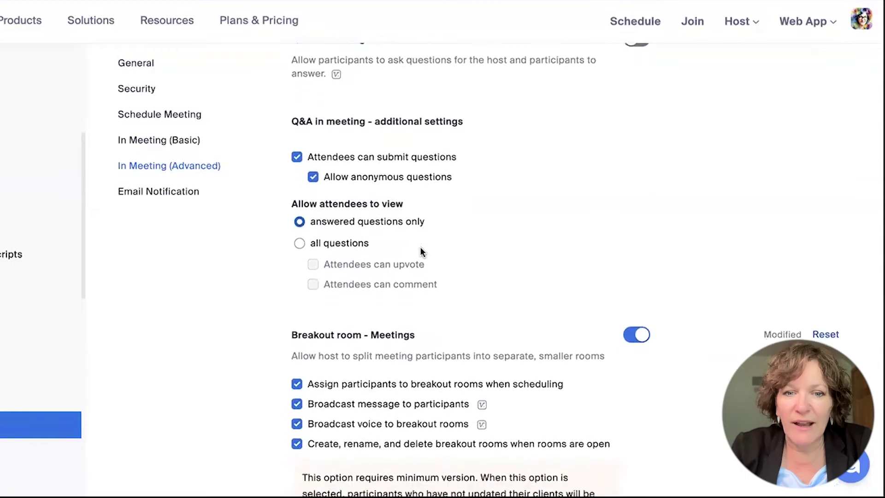
scroll(420, 249, down, 12)
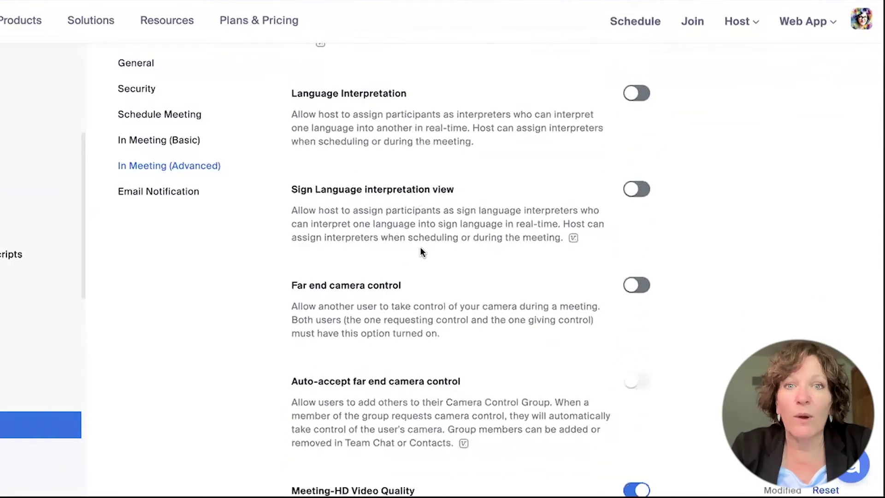
scroll(420, 249, down, 8)
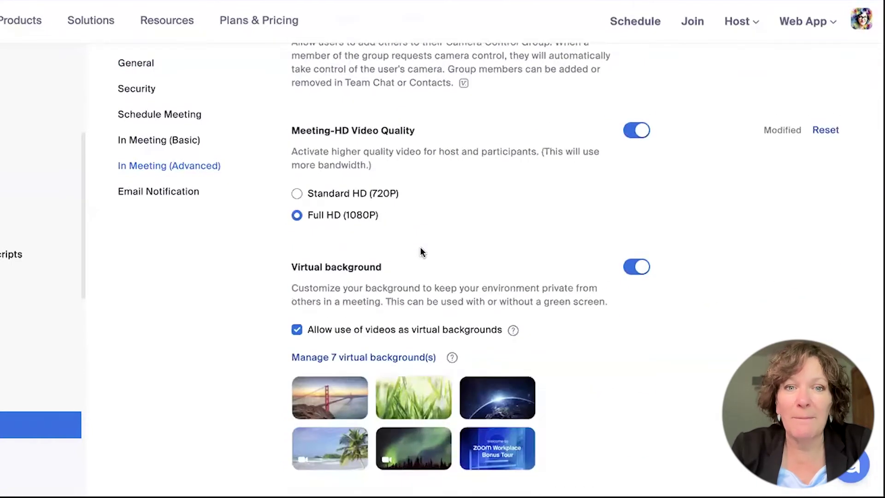
scroll(420, 251, up, 1)
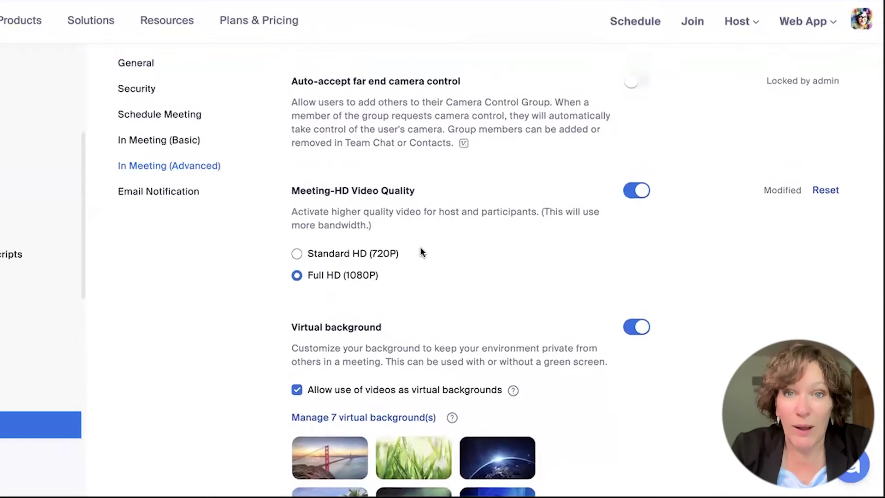
scroll(420, 252, down, 3)
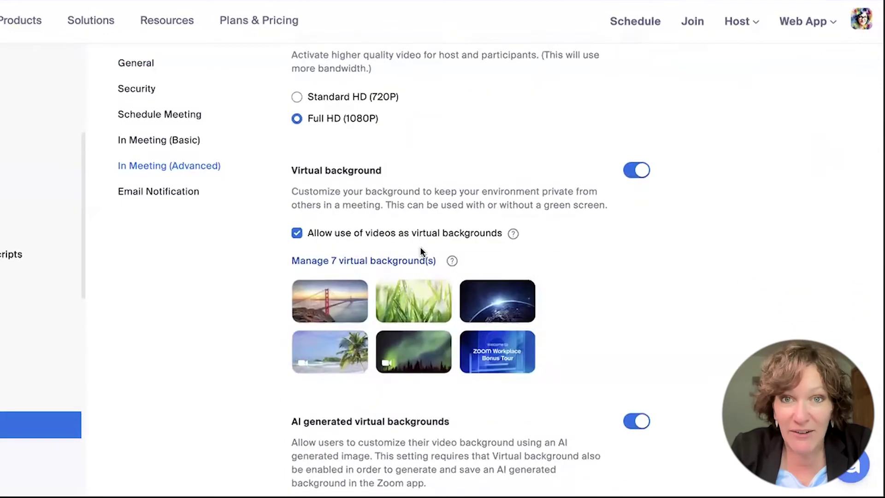
scroll(420, 252, up, 7)
scroll(420, 251, down, 4)
scroll(420, 252, up, 1)
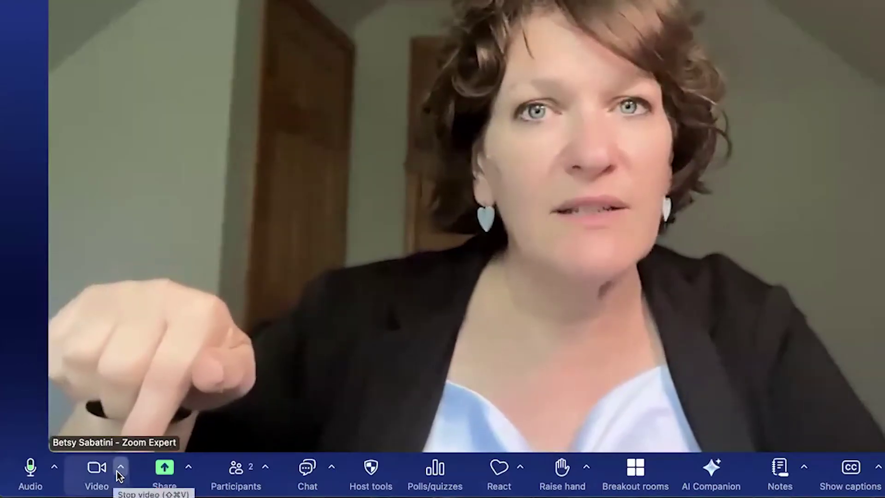
Step: Switch to the Zoom meeting and open its video settings to review the camera and HD options
click(117, 471)
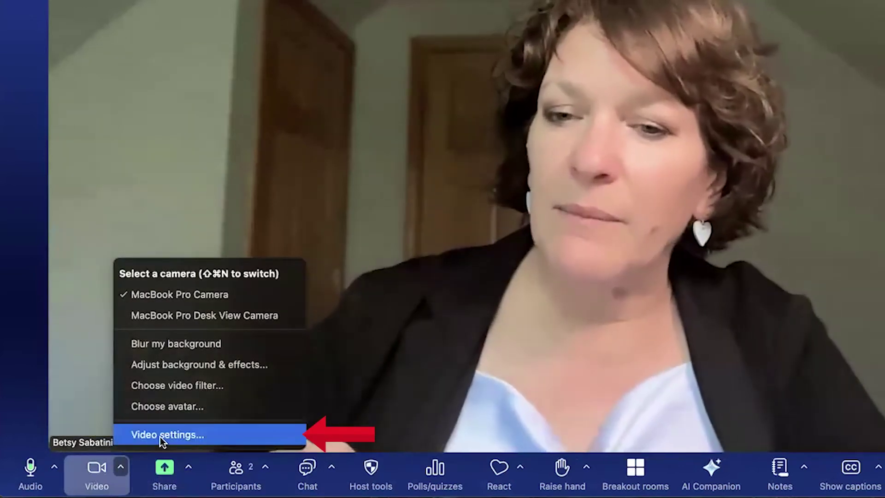
click(160, 436)
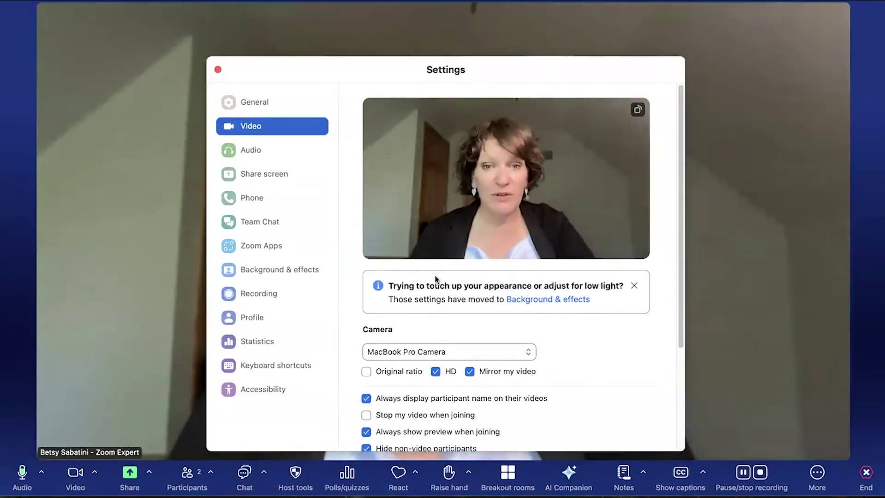
scroll(484, 322, down, 2)
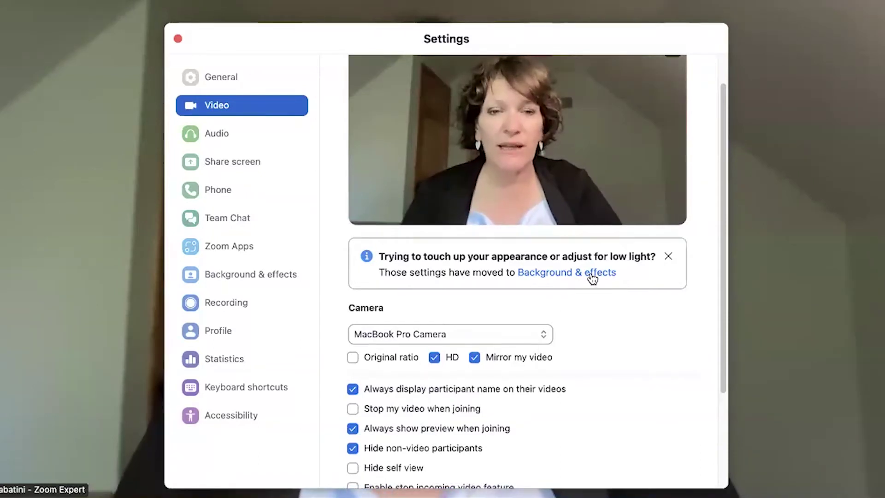
Step: In the video options of Background & effects, lower the Touch up my appearance strength to slightly under halfway
click(231, 277)
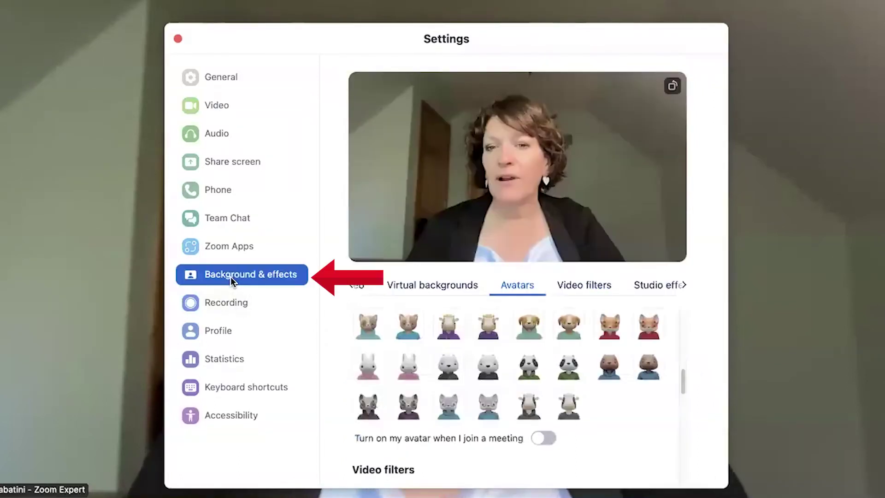
click(352, 285)
click(363, 285)
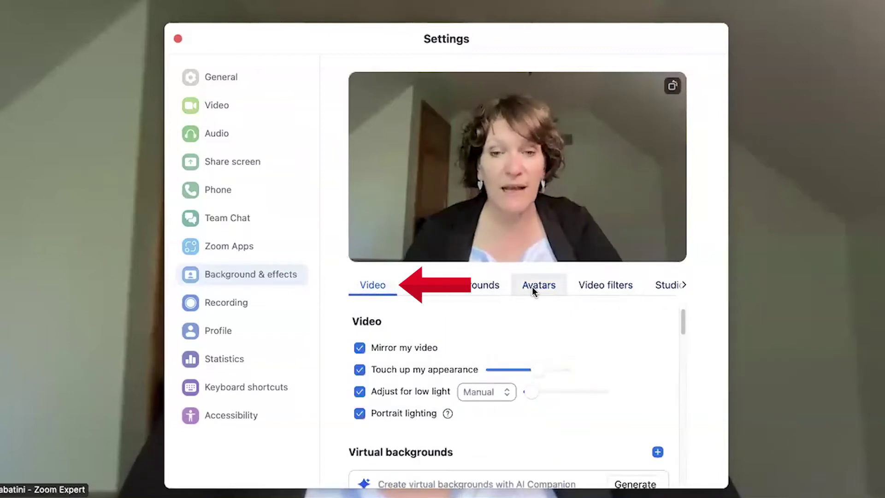
scroll(602, 361, down, 1)
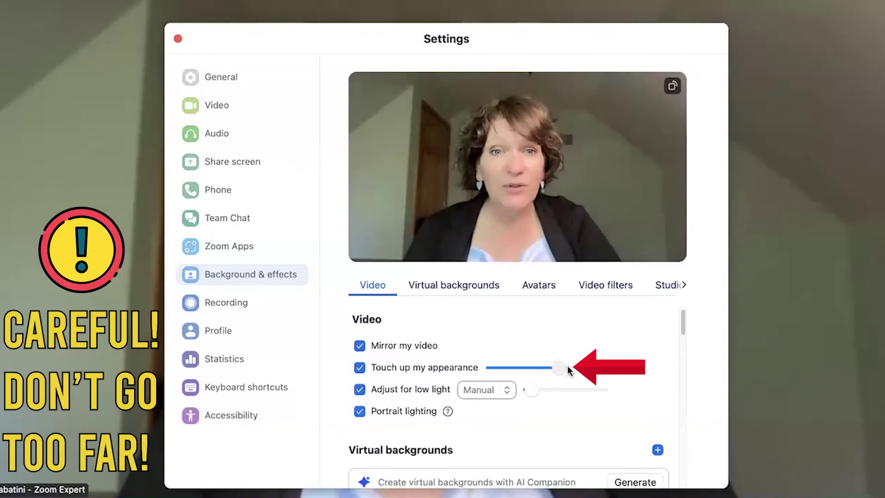
drag(535, 369, 530, 370)
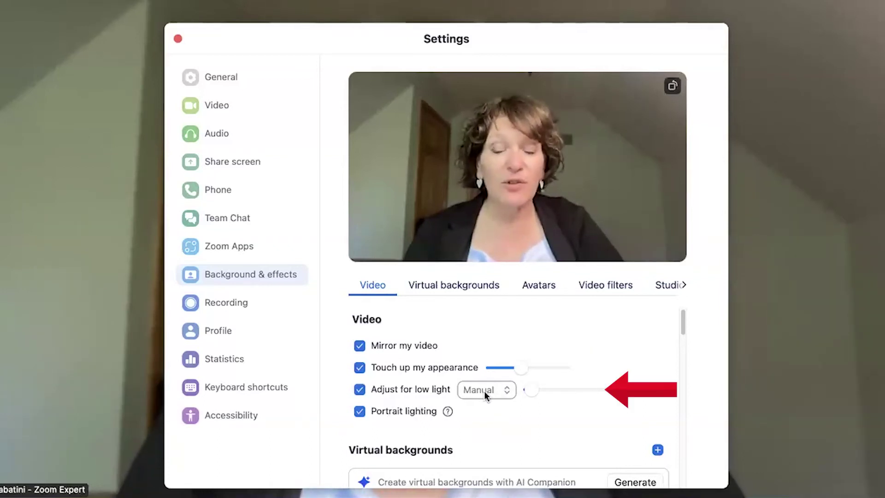
Step: Compare Auto and Manual low-light adjustment, finishing on Manual with the brightness slider at its minimum
click(505, 403)
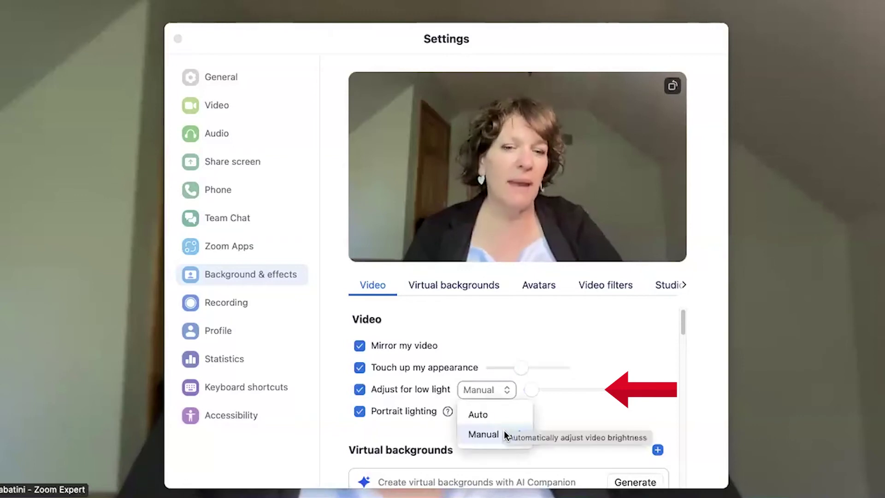
click(502, 433)
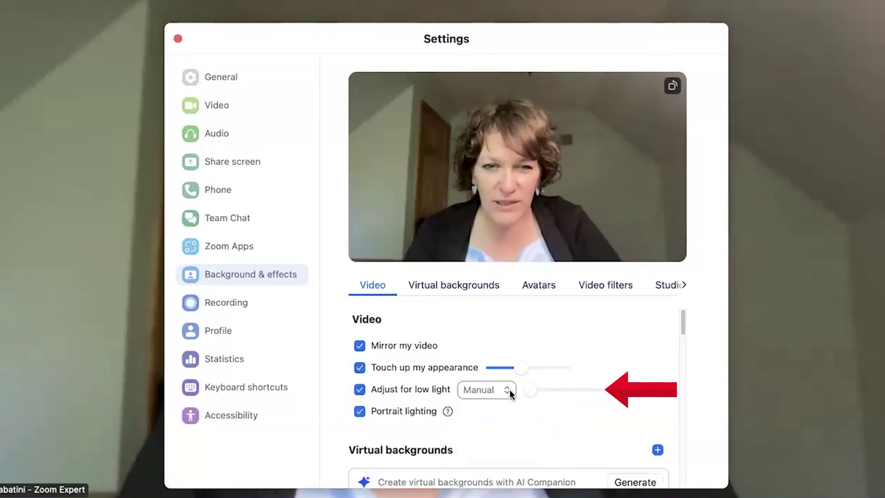
click(487, 389)
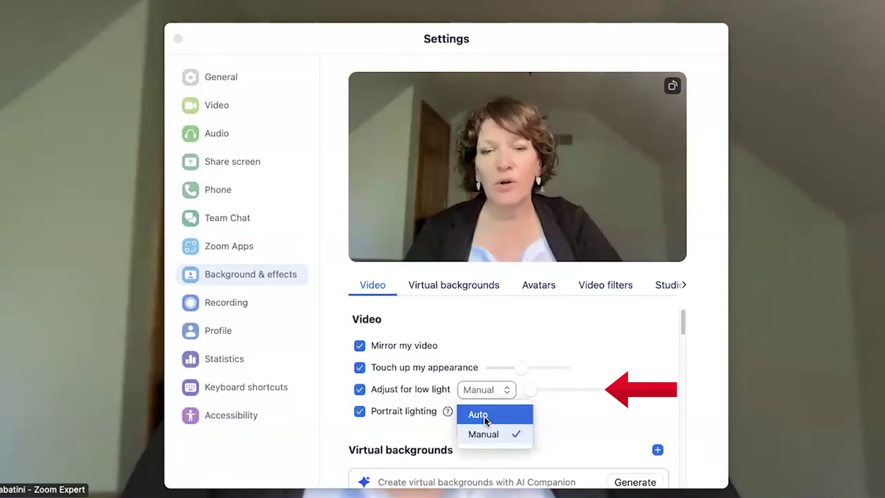
click(484, 416)
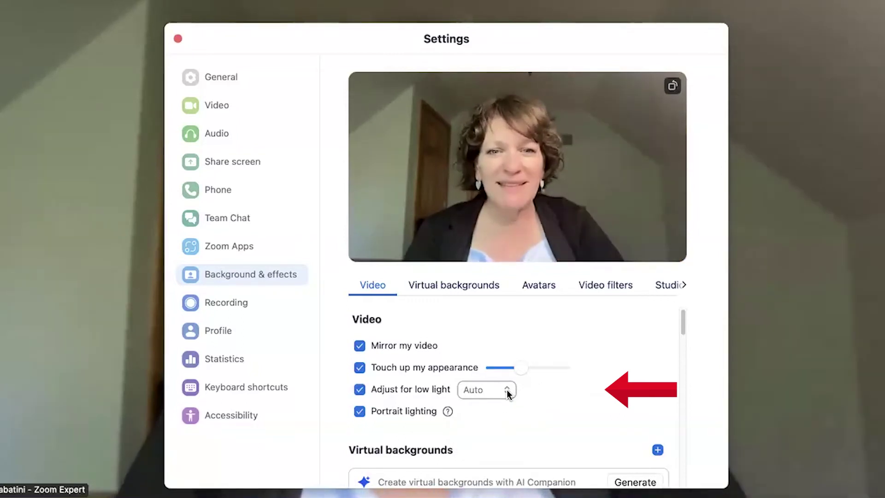
click(507, 391)
click(485, 433)
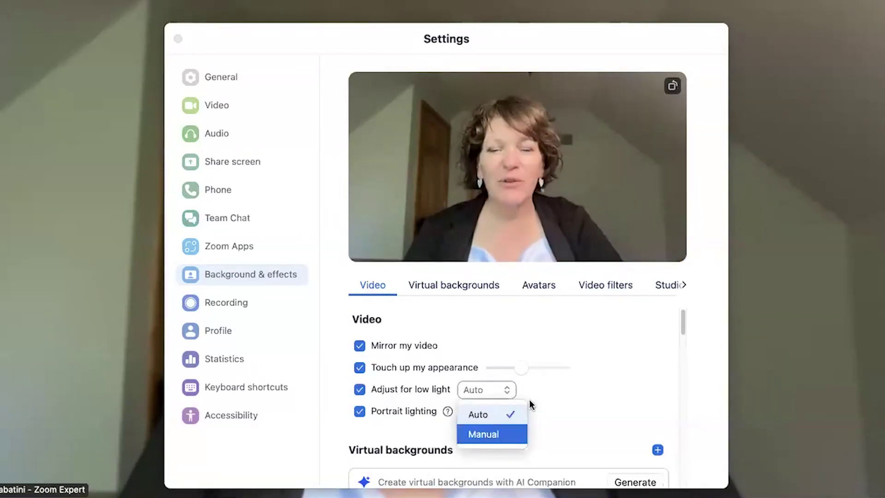
drag(568, 388, 497, 395)
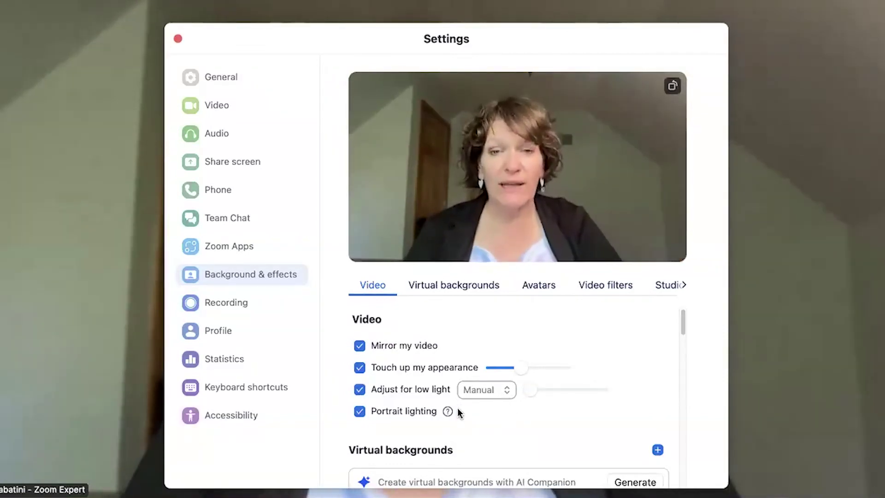
Step: Read the portrait lighting explanation, turn the option off and back on to compare its effect, and close the settings
mouse_move(447, 411)
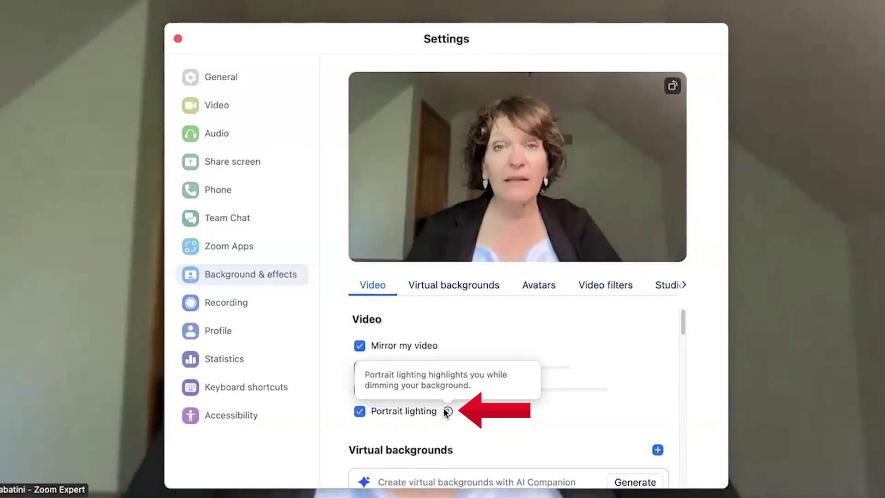
click(359, 412)
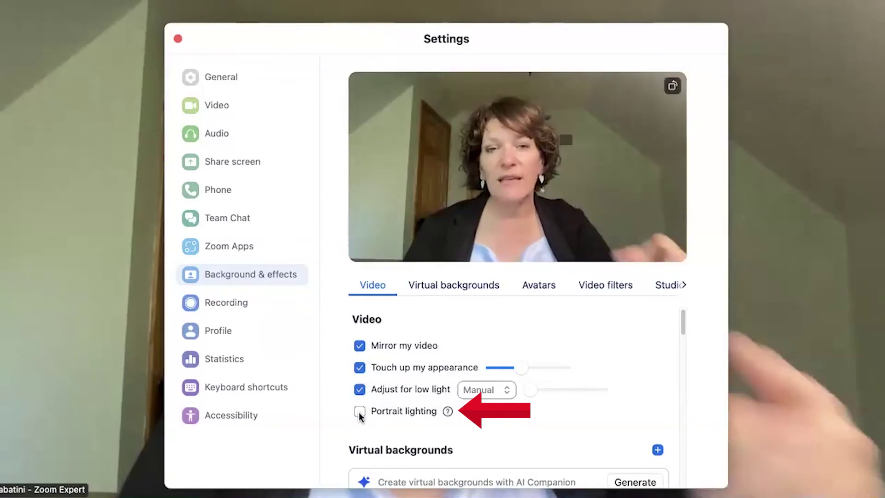
click(360, 412)
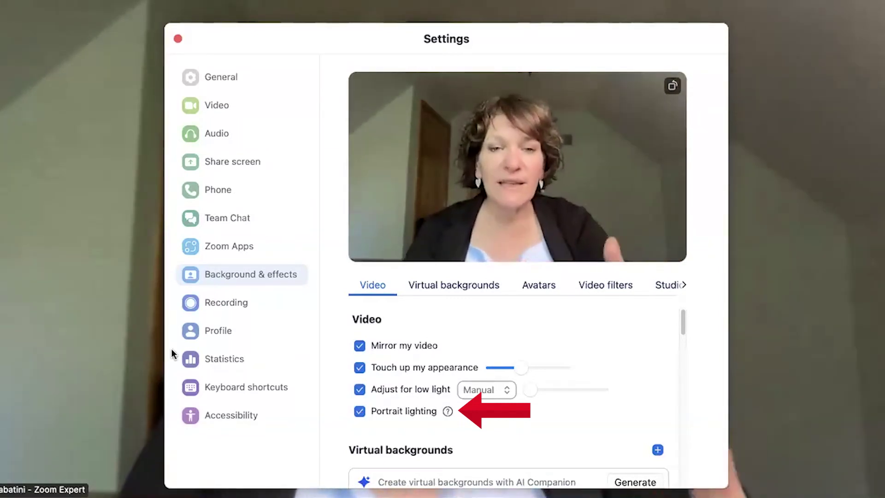
click(177, 38)
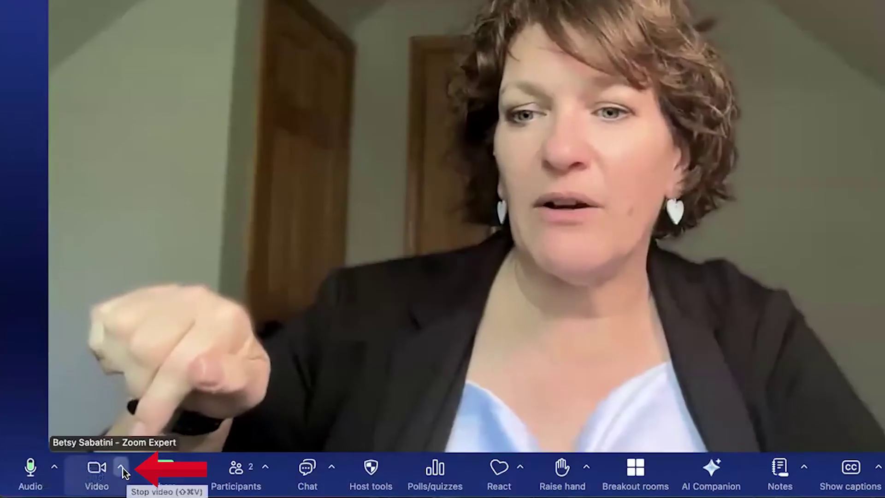
Step: Reopen the meeting's video settings and set the maximum participants per screen in gallery view to 49
click(95, 469)
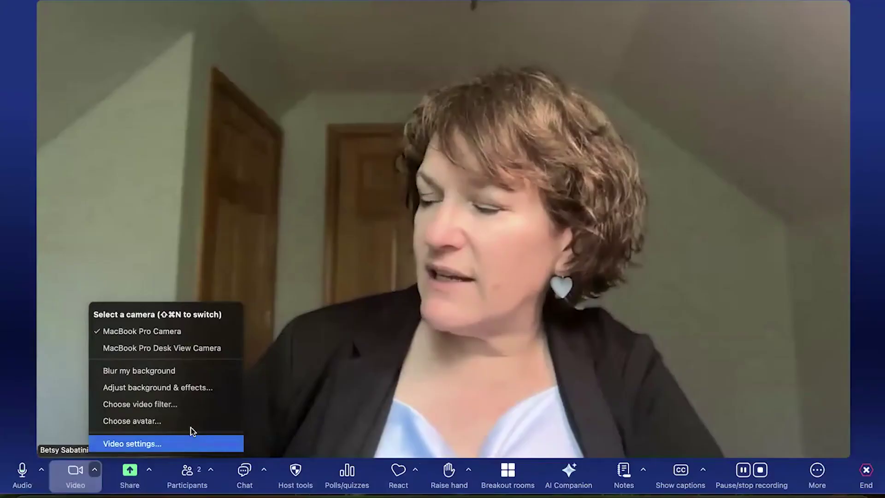
click(180, 443)
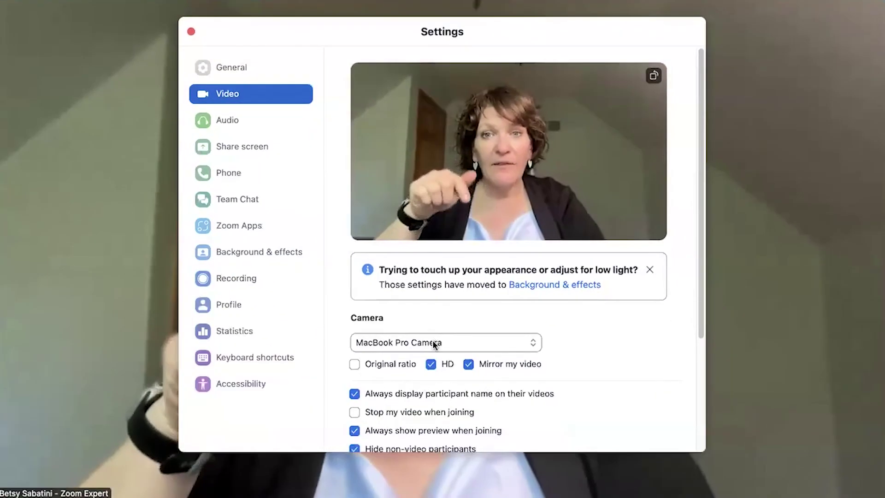
scroll(433, 345, down, 5)
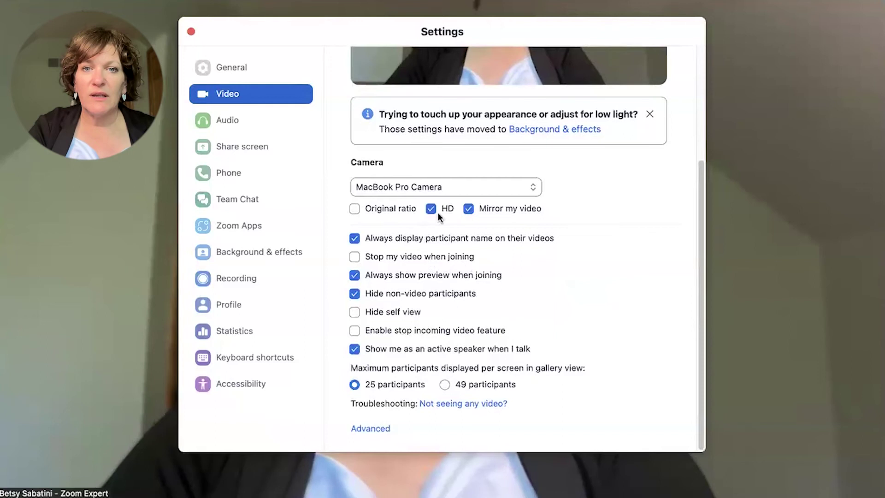
click(444, 385)
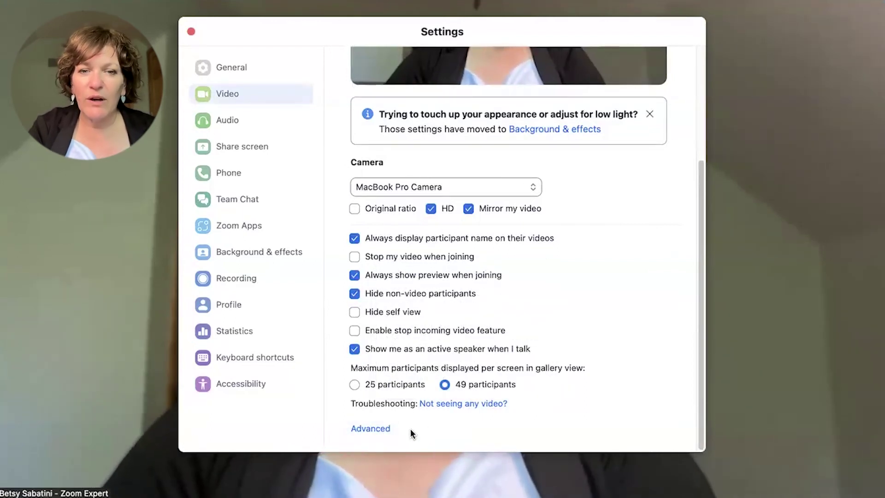
Step: Open the advanced video settings, read the explanations for de-noise, super resolution and hardware acceleration, and close the settings
click(374, 427)
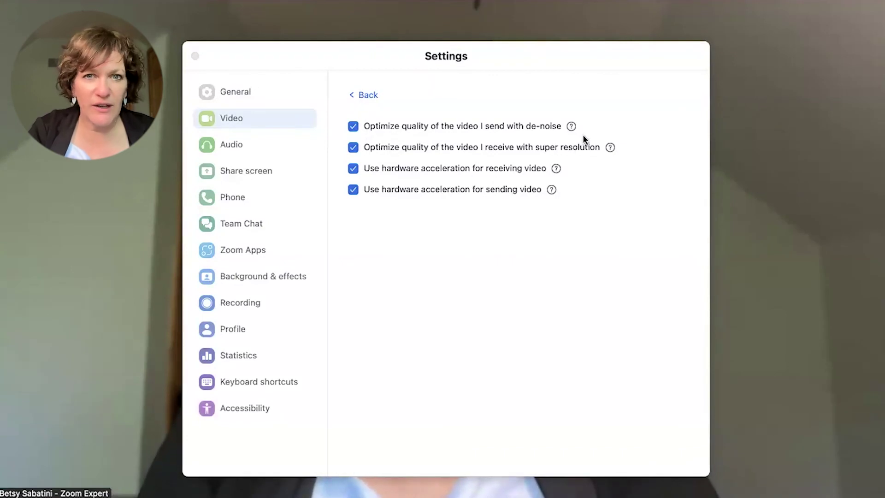
mouse_move(571, 127)
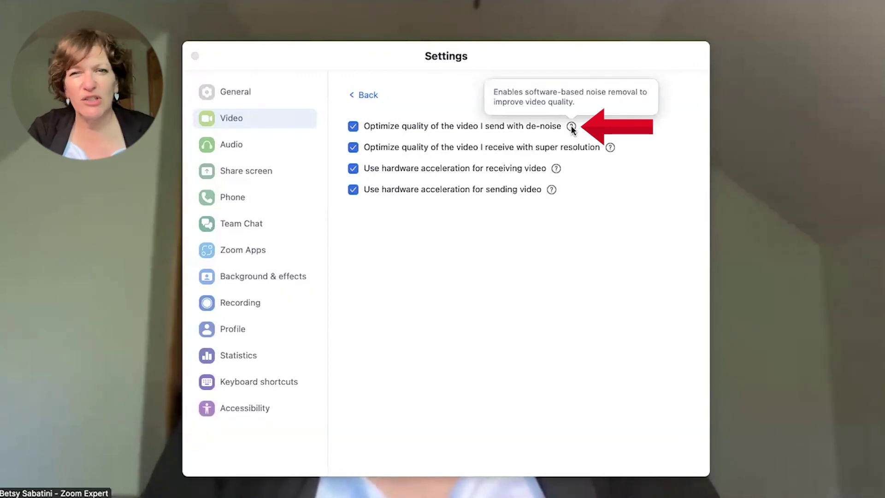
mouse_move(611, 148)
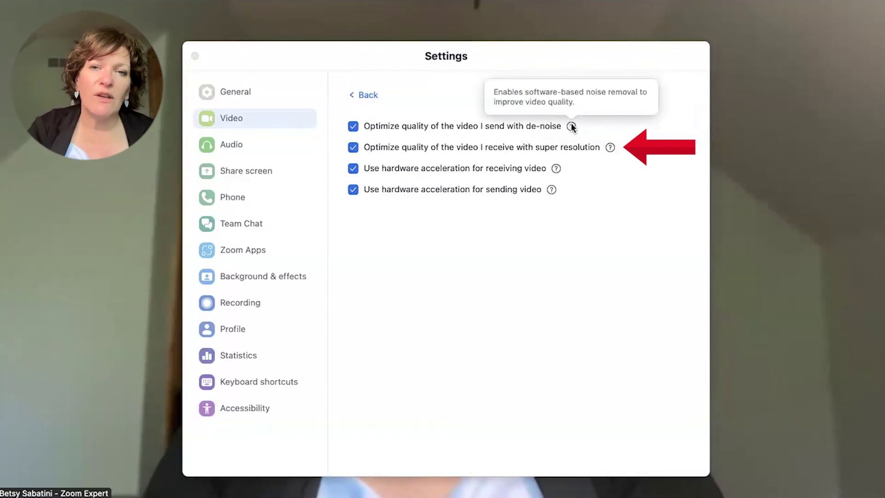
mouse_move(557, 172)
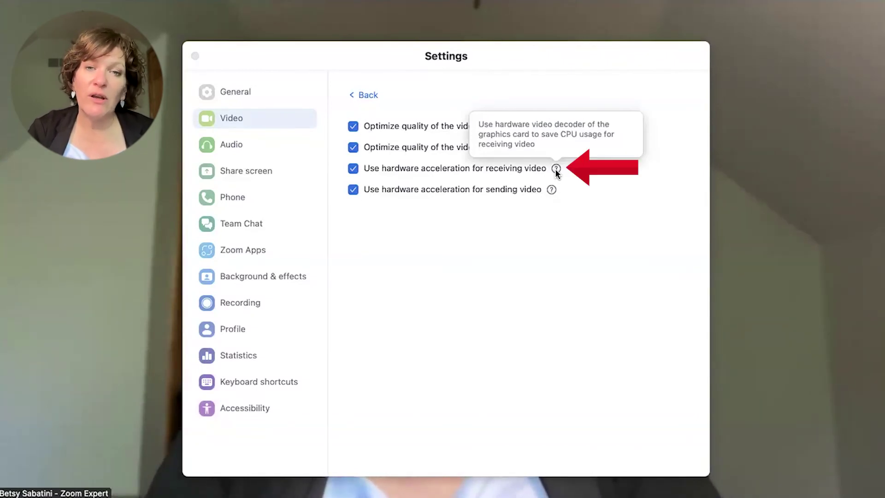
mouse_move(551, 190)
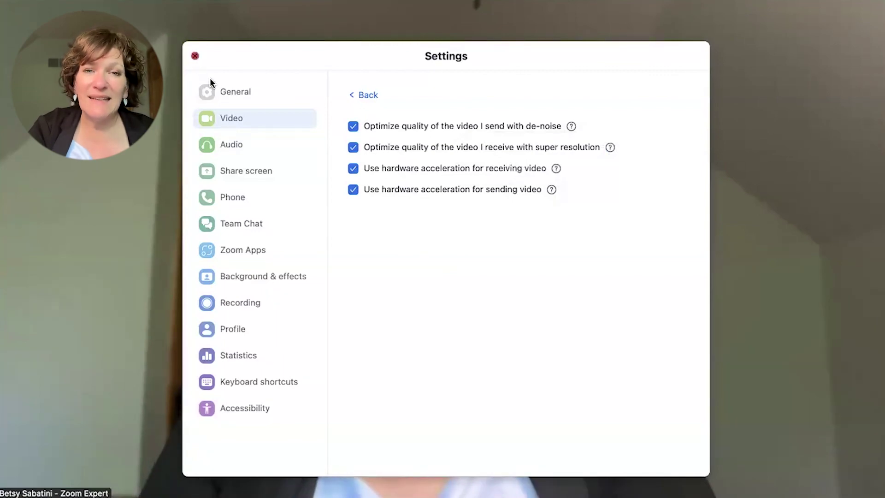
click(195, 56)
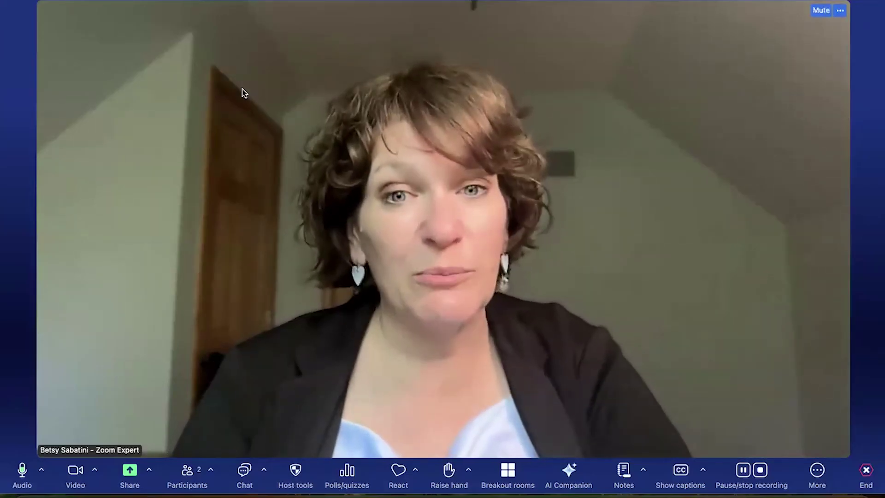